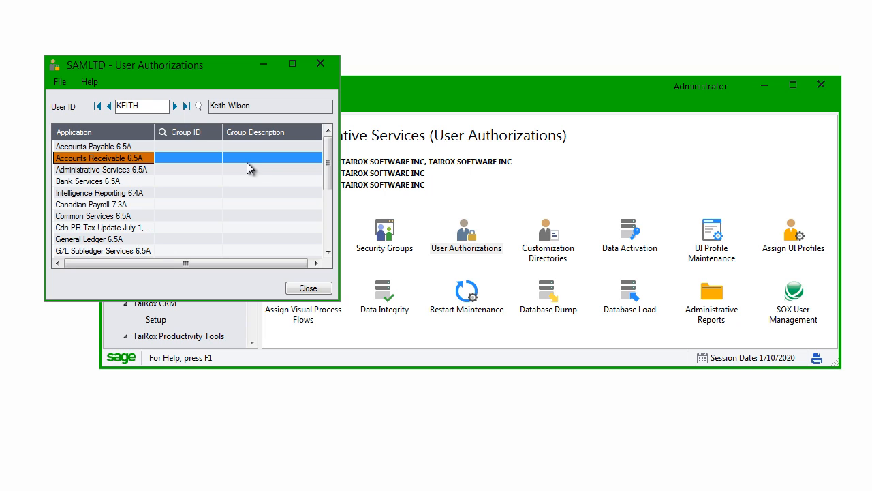
Step: Put the user authorizations window away, launch SOX User Management, and sign on with the ADMIN account password
click(264, 65)
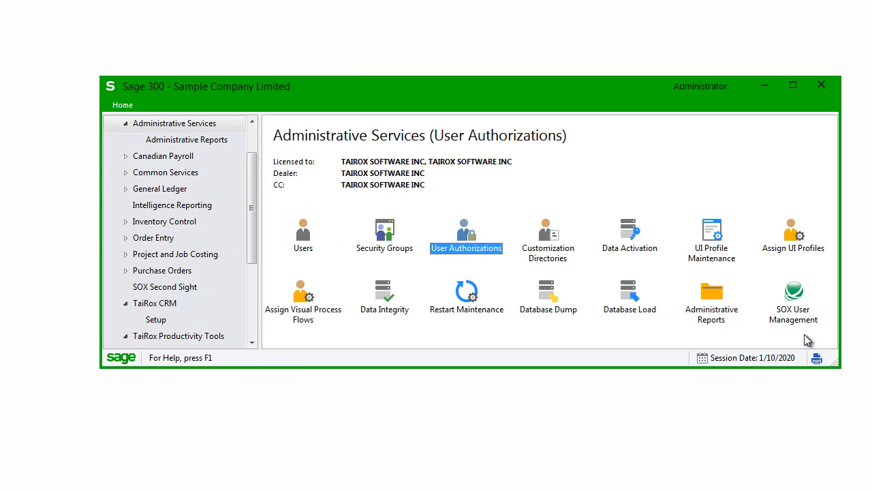
double_click(793, 306)
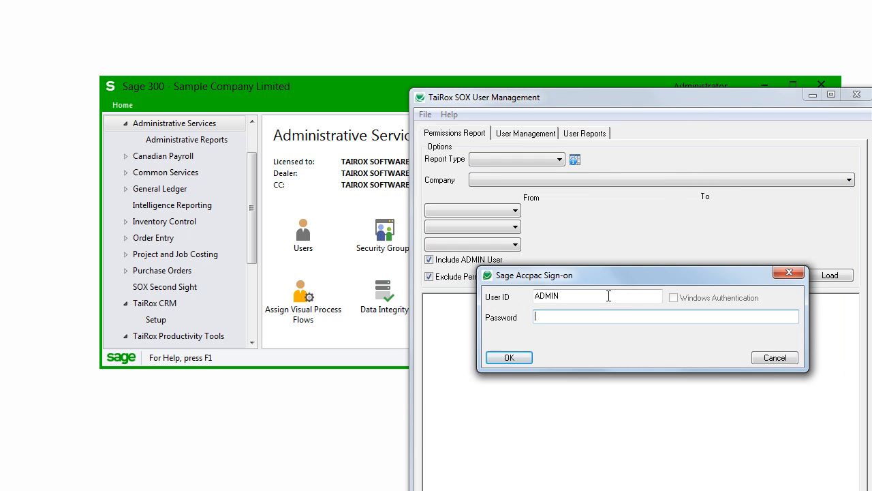
text(ADMIN)
key(Return)
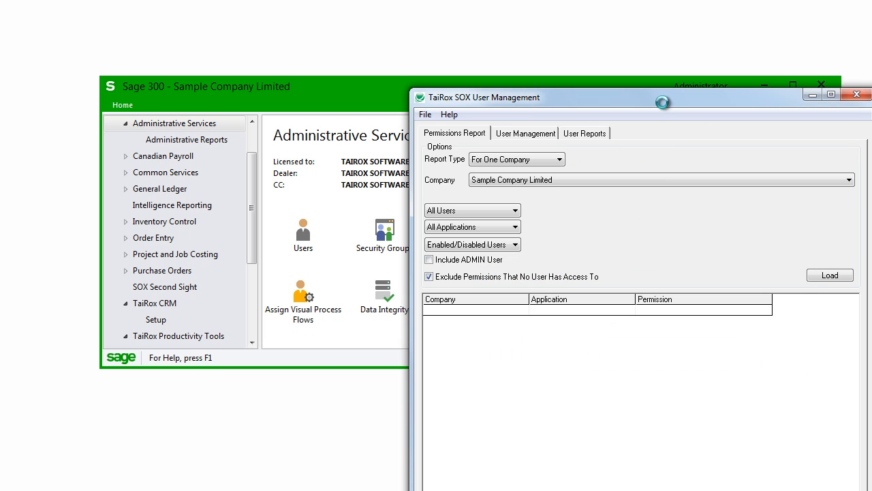
drag(658, 96, 632, 35)
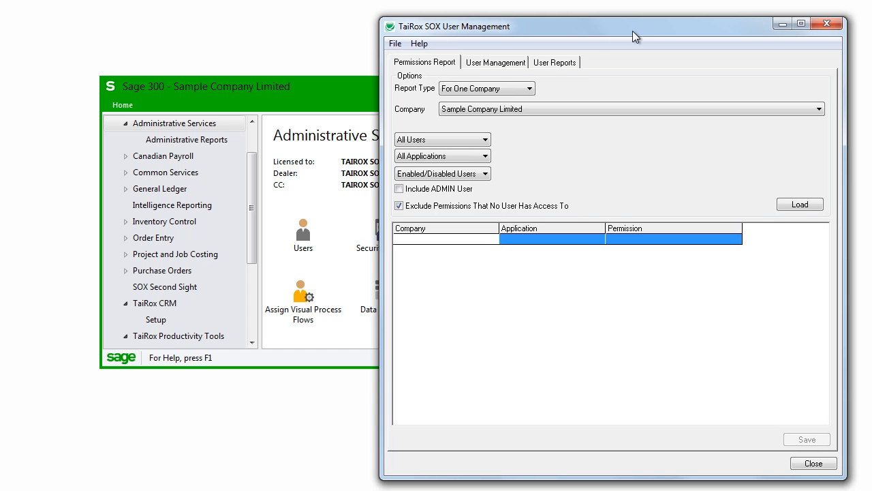
Step: Set up Copy User for all companies with the second listed user as source and the fourth listed user as target
click(474, 62)
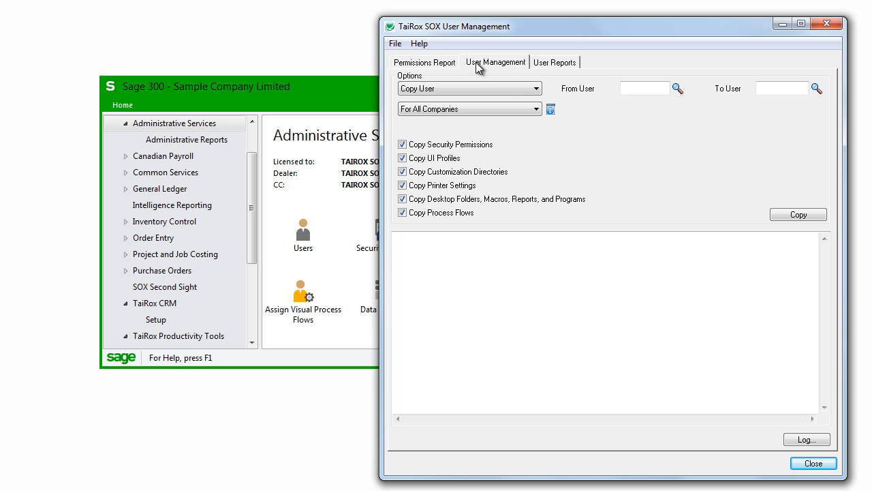
click(518, 88)
click(537, 88)
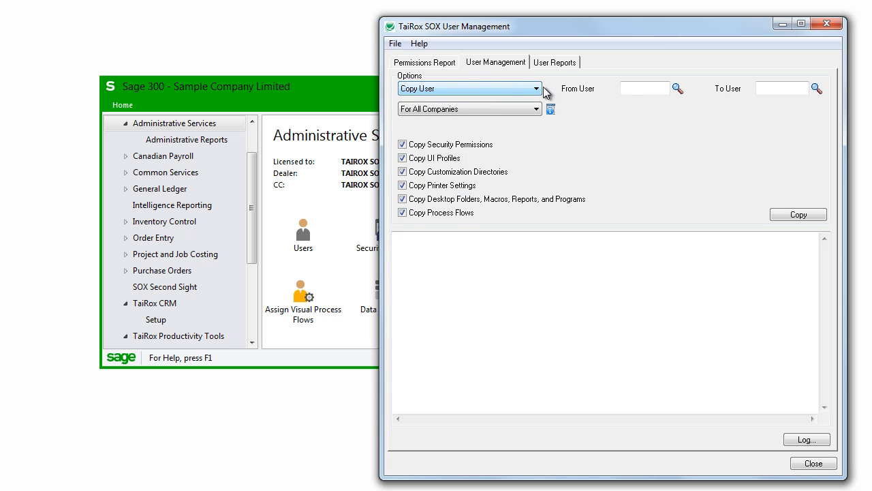
click(677, 88)
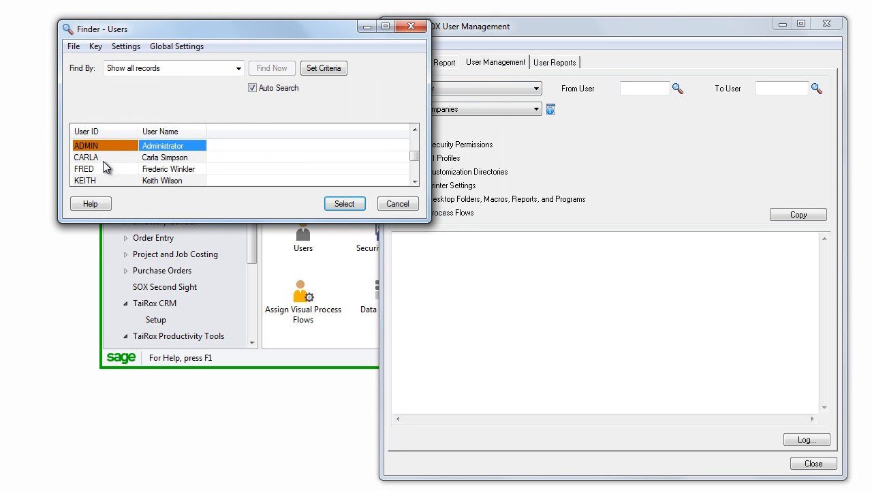
double_click(95, 157)
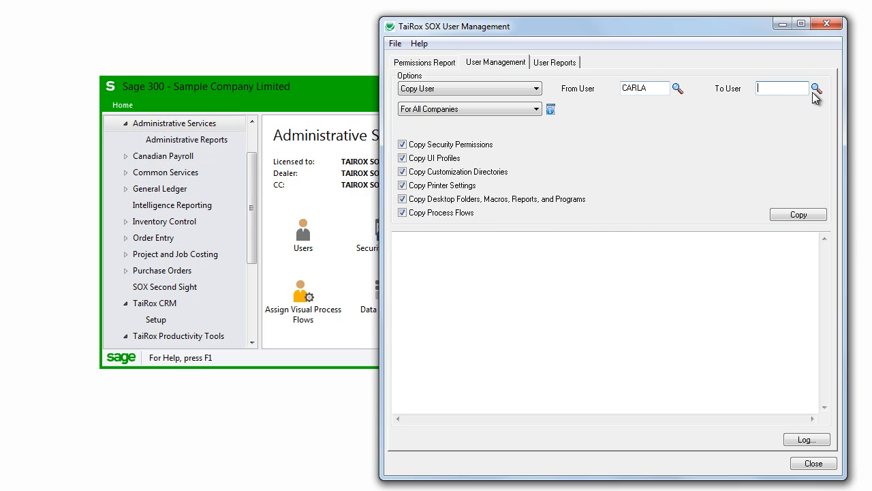
click(816, 89)
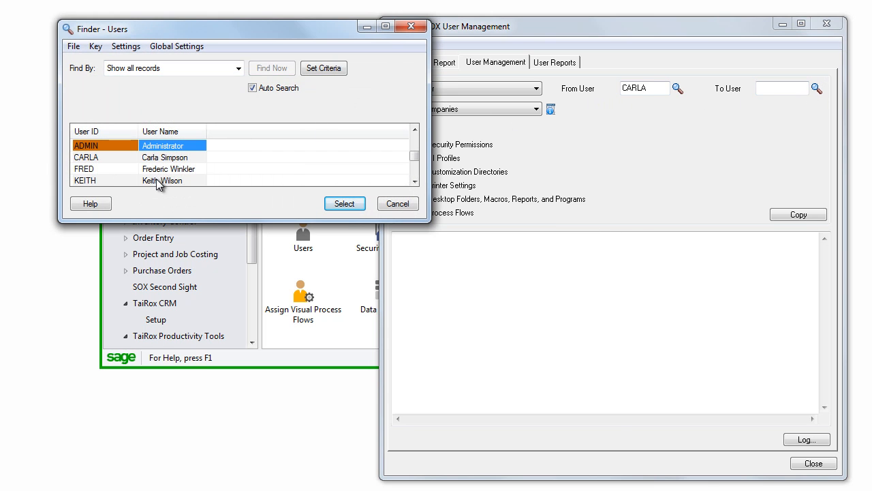
double_click(158, 180)
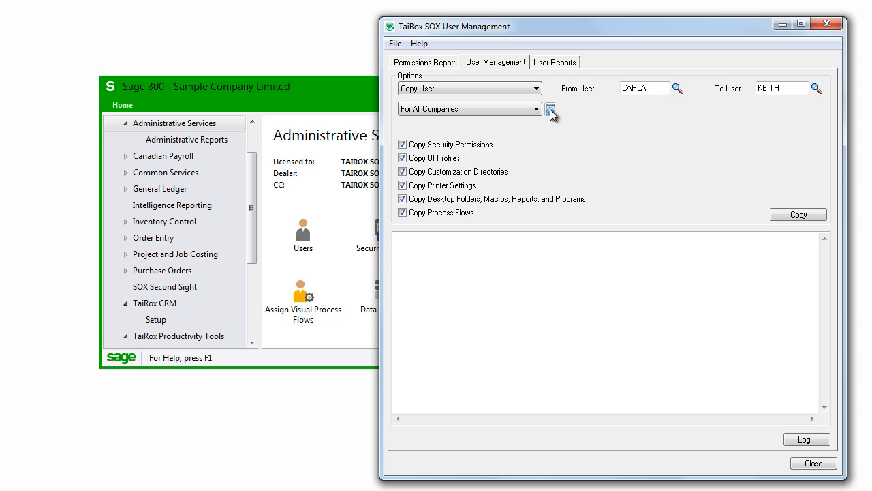
click(402, 158)
click(402, 158)
click(404, 172)
click(404, 172)
click(403, 186)
click(402, 186)
click(404, 200)
click(404, 200)
click(403, 213)
click(403, 213)
Step: Run and confirm the user copy with all copy options included, and review the operation log
click(793, 216)
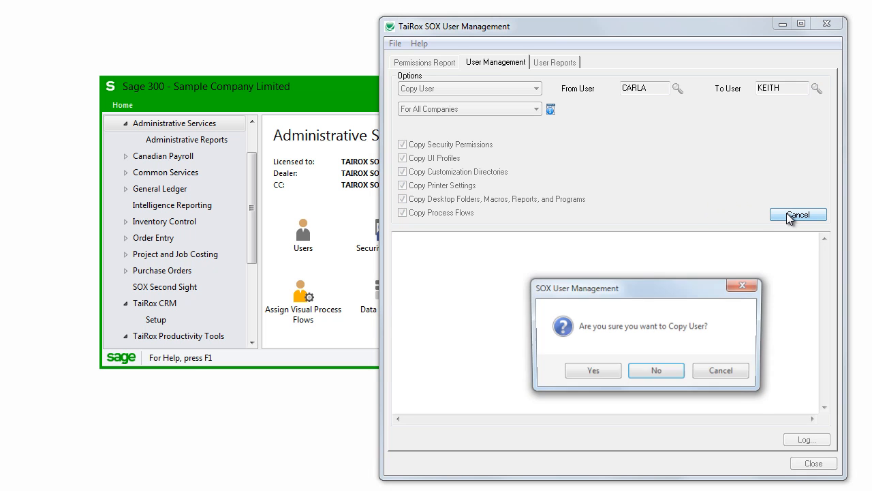
click(592, 372)
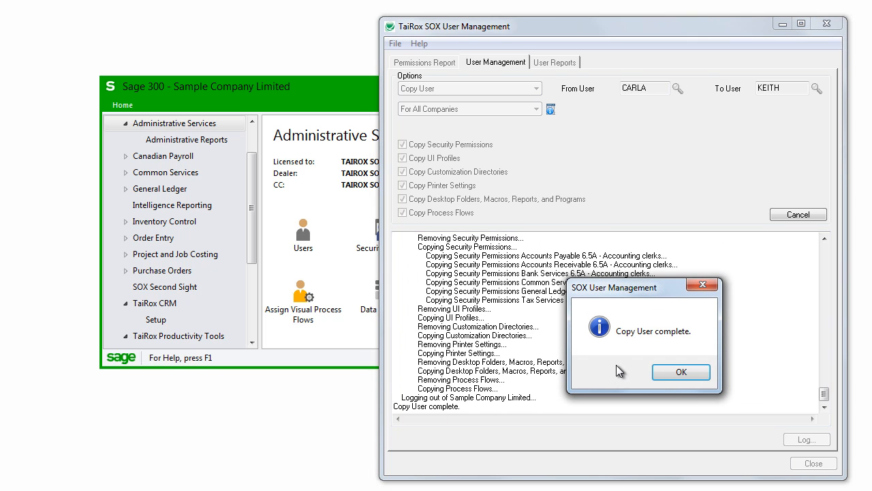
click(677, 372)
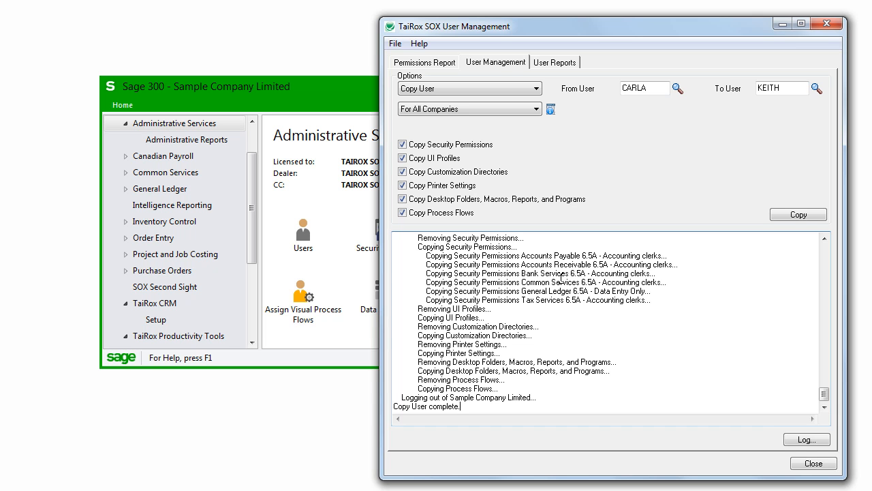
click(803, 439)
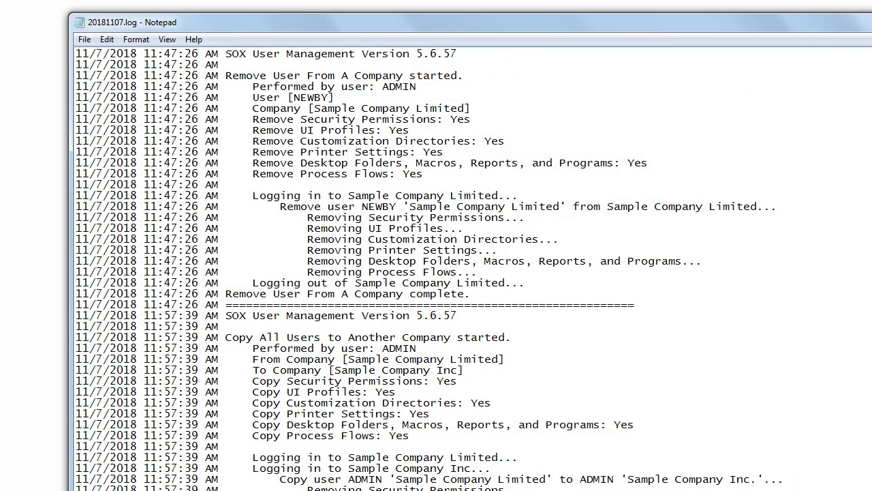
key(alt+F4)
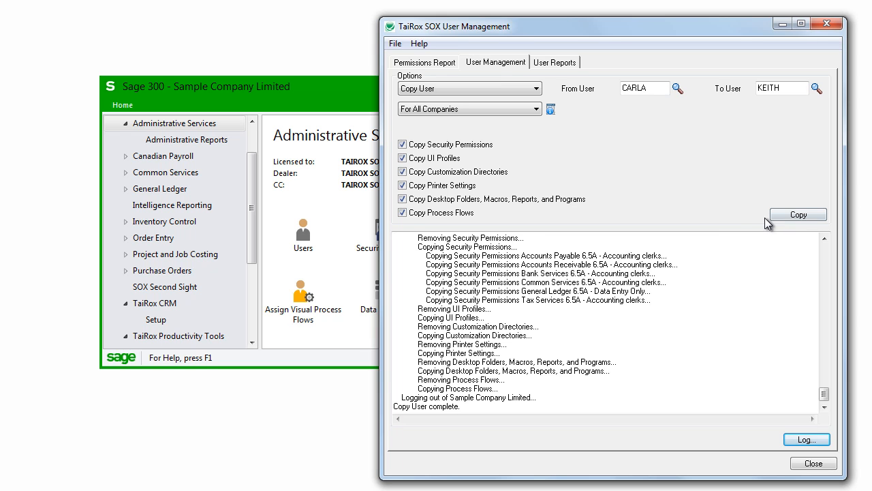
Step: Reload the target user's record in Sage 300 User Authorizations and check the security group assigned for each application
click(333, 215)
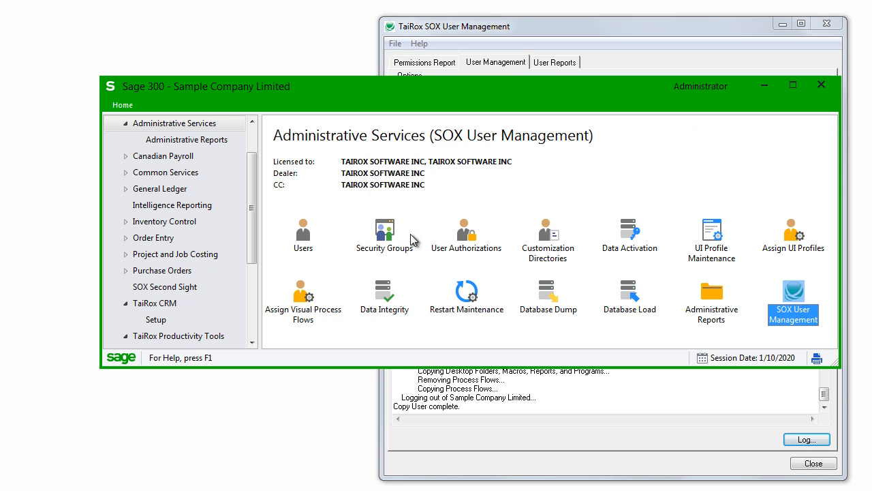
double_click(463, 233)
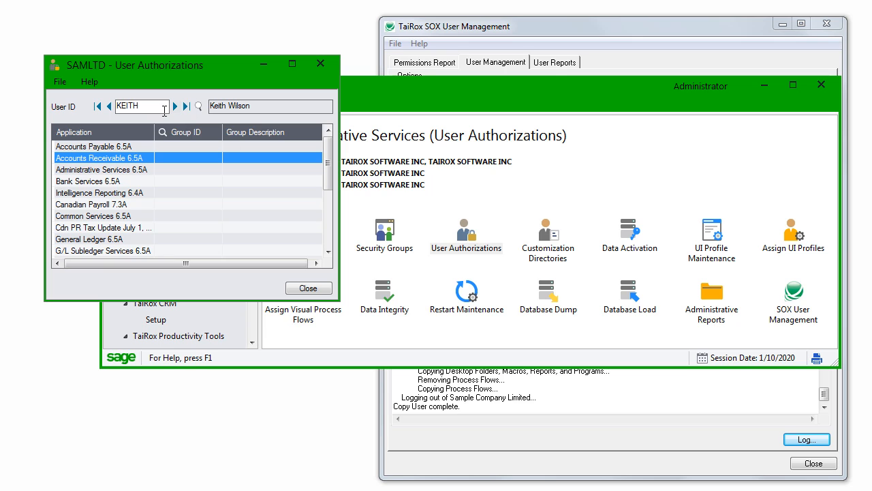
click(109, 106)
click(176, 107)
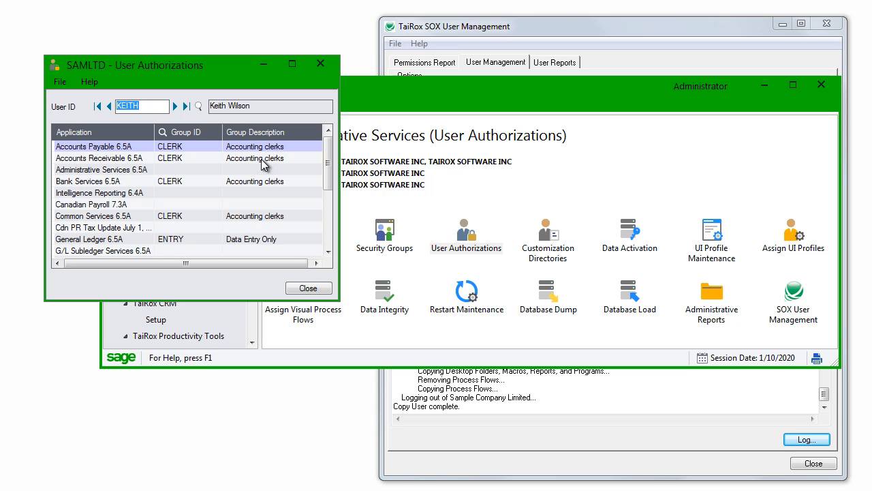
click(263, 64)
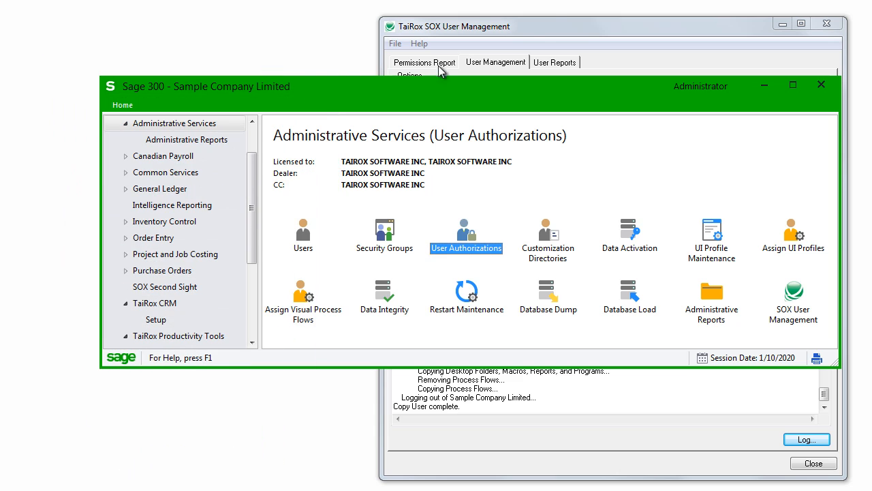
Step: Return to SOX User Management and examine the Permissions Report filters for users, applications, enabled or disabled status, and ADMIN inclusion
click(552, 30)
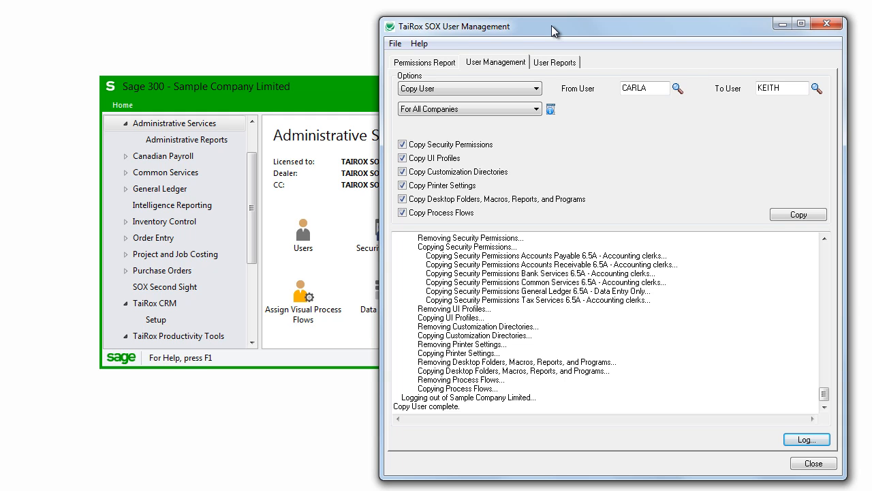
click(441, 60)
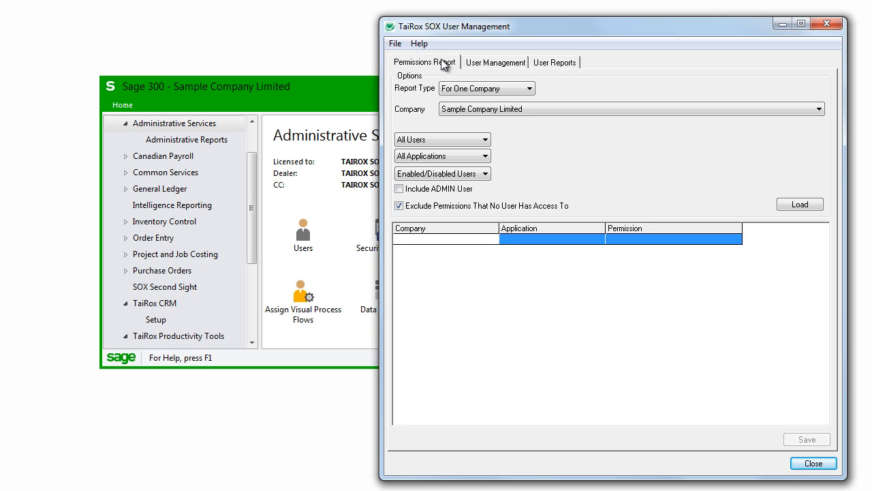
click(486, 141)
click(486, 141)
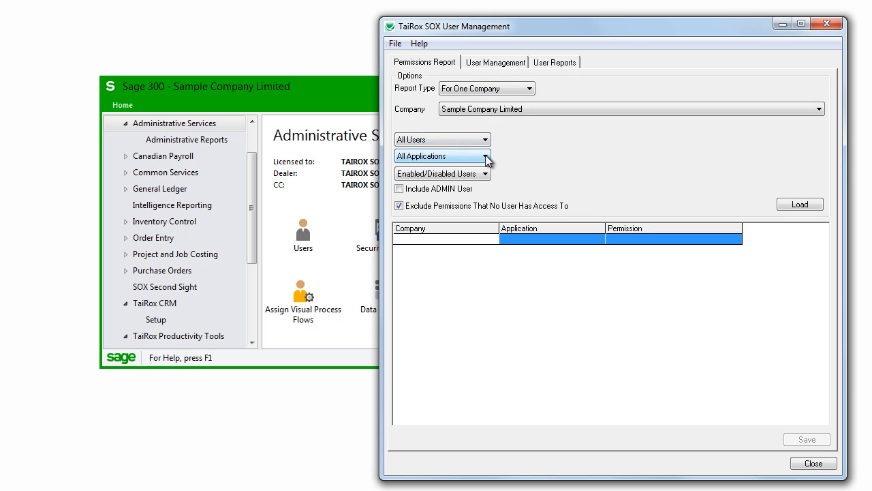
click(486, 158)
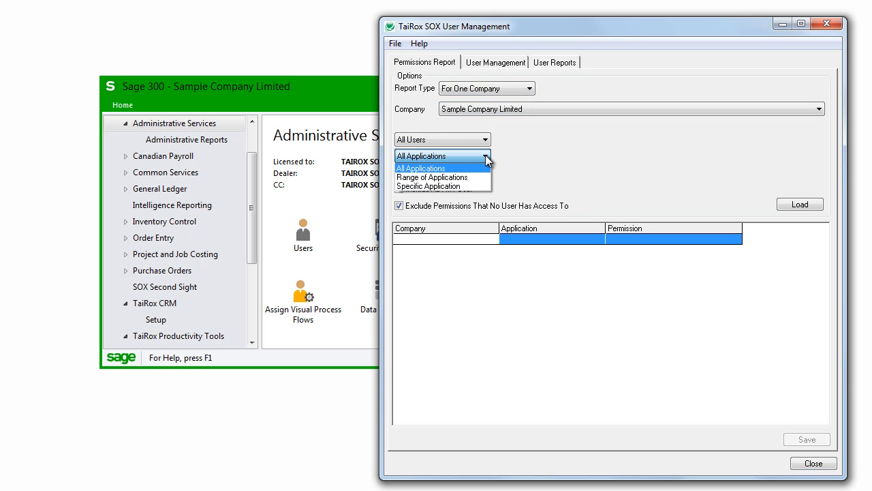
click(485, 156)
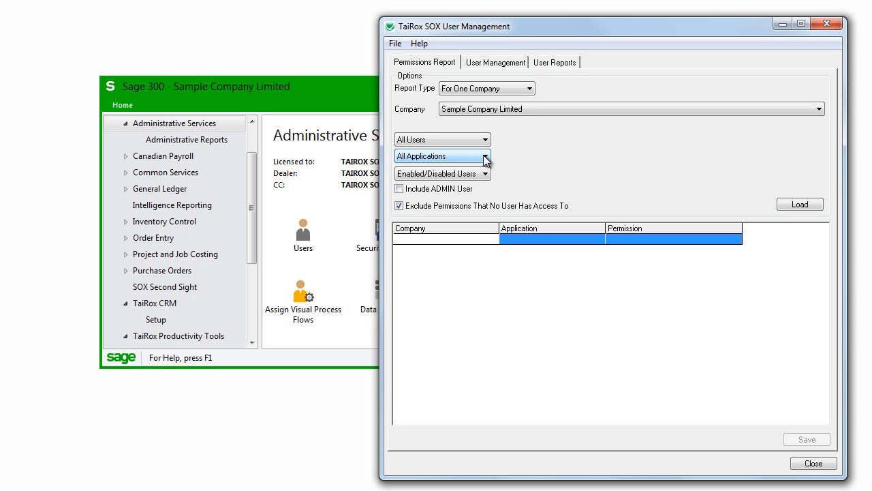
click(485, 173)
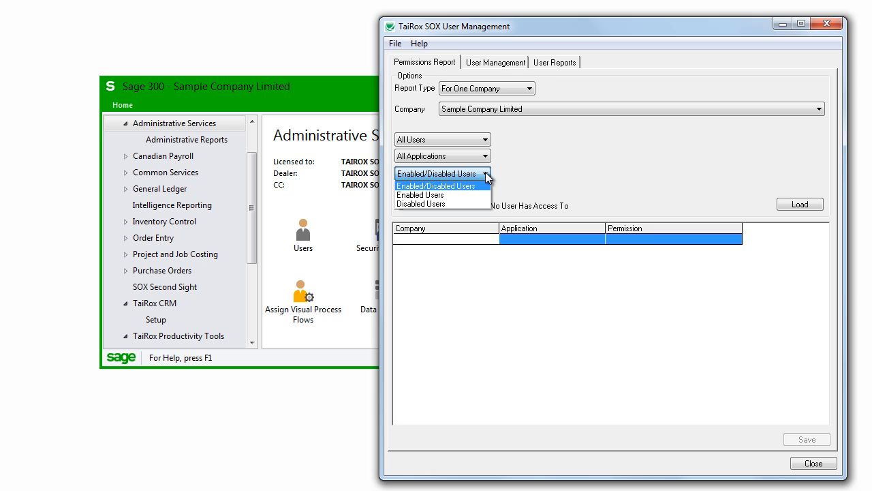
click(485, 173)
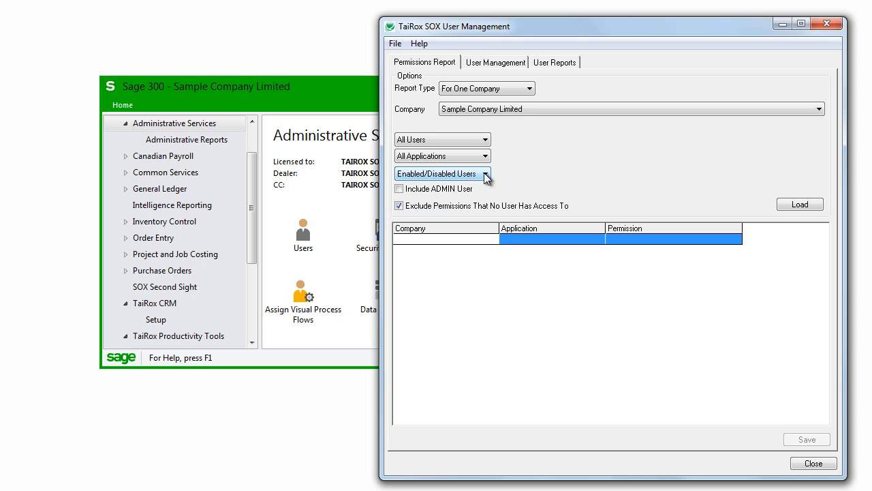
click(401, 189)
click(401, 189)
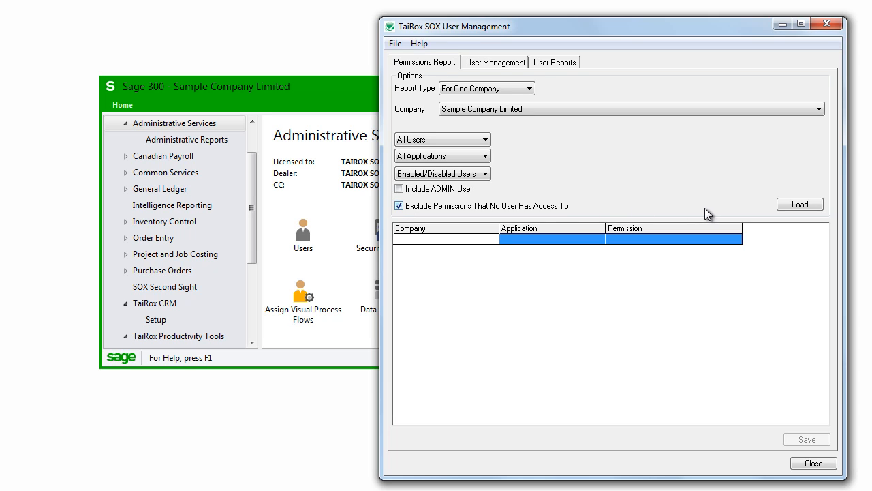
Step: Load the permissions report for Sample Company Limited covering all users and applications, view it as an Excel worksheet, and close the worksheet
click(794, 207)
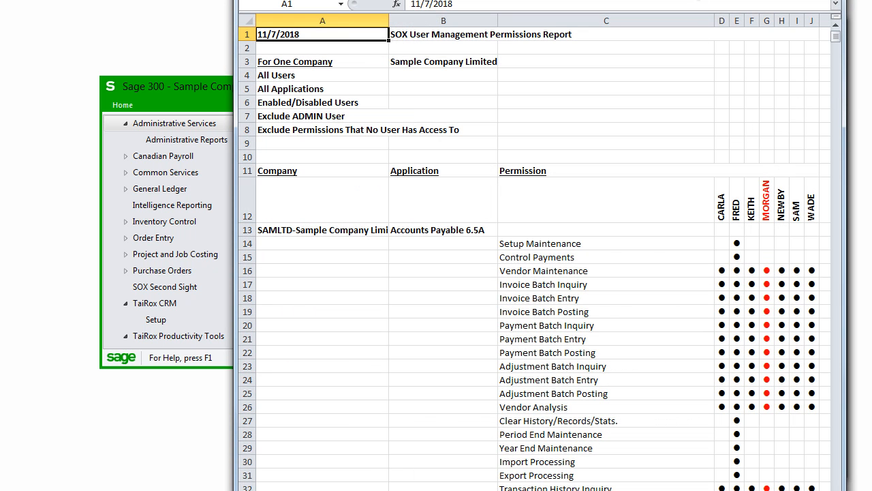
drag(688, 0, 671, 2)
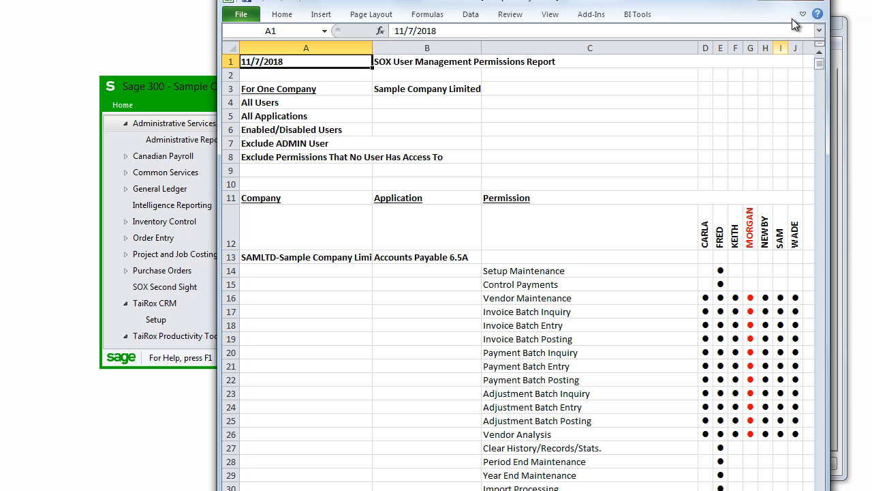
click(814, 0)
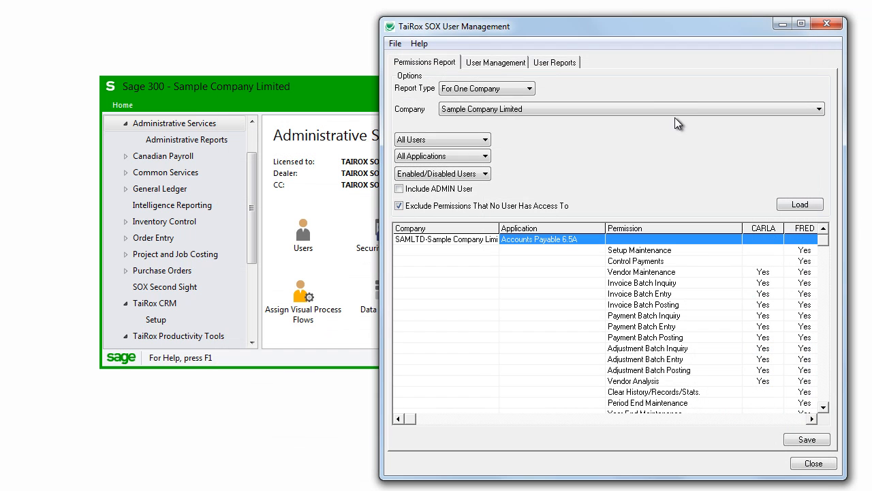
Step: Examine the report types offered for user reports, keeping User Profiles selected
click(563, 61)
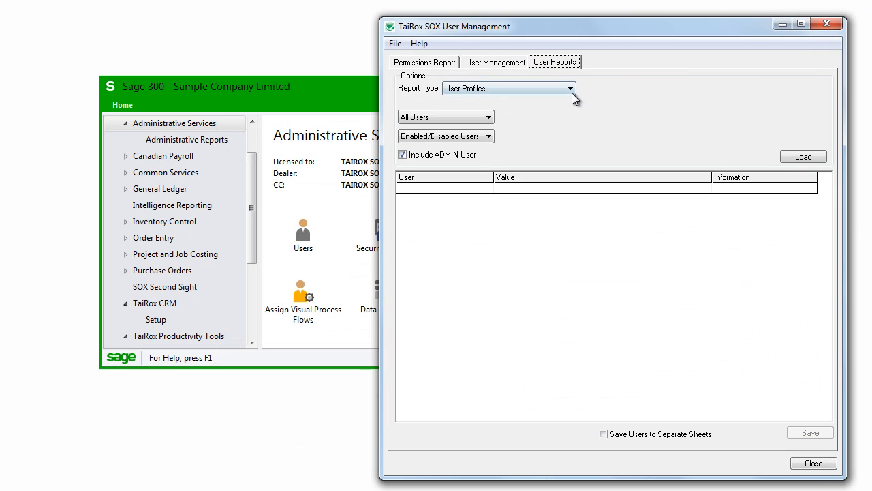
click(571, 93)
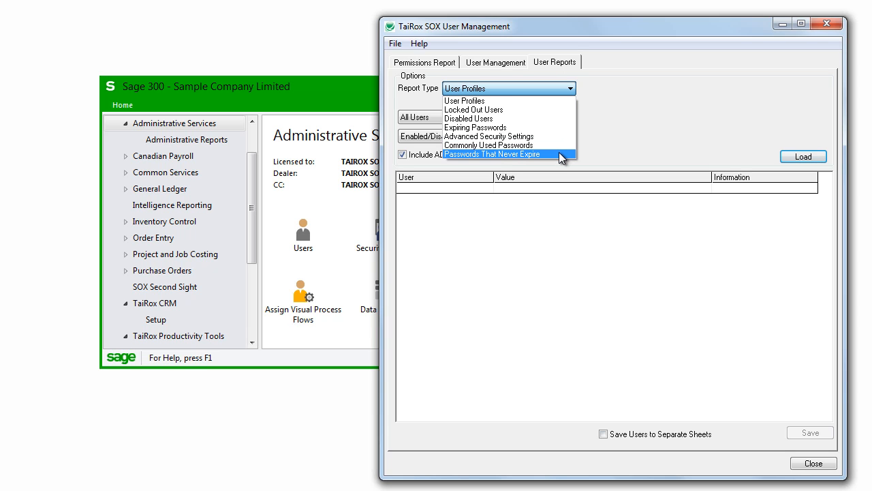
click(608, 126)
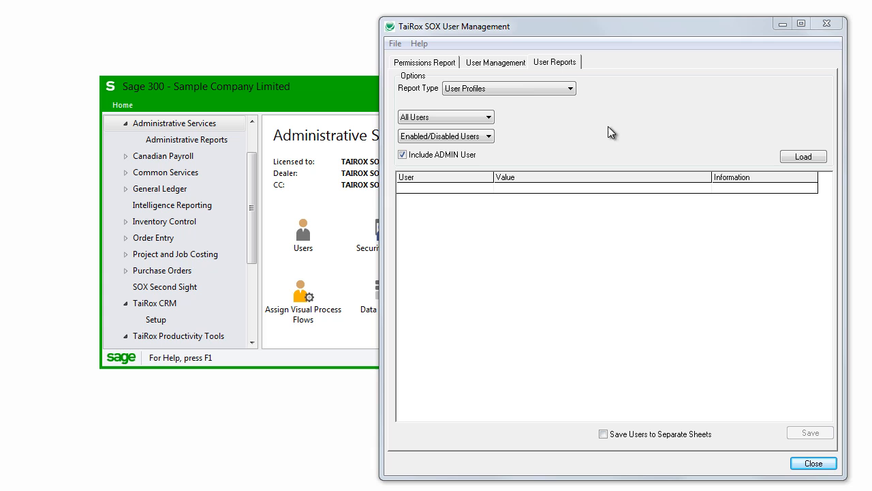
Step: Remove the user listed directly below ADMIN from Sample Company Limited with Remove User From A Company, keeping all removal options enabled
click(517, 71)
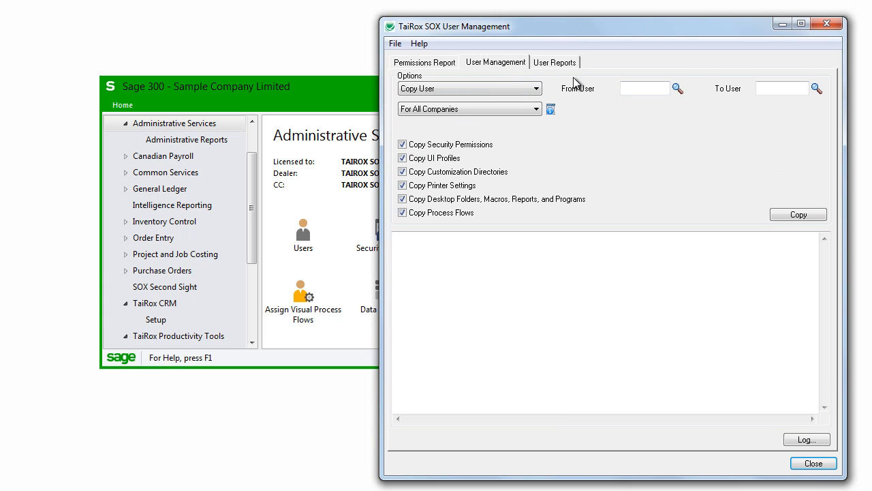
click(537, 89)
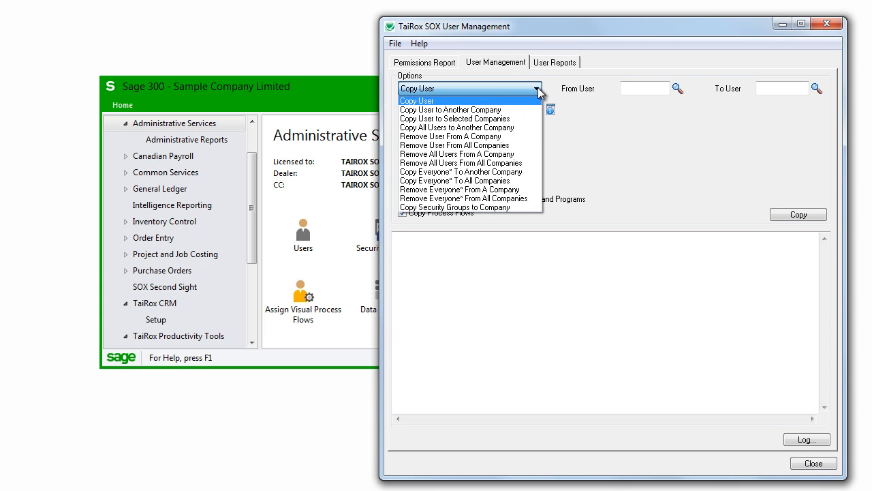
click(504, 136)
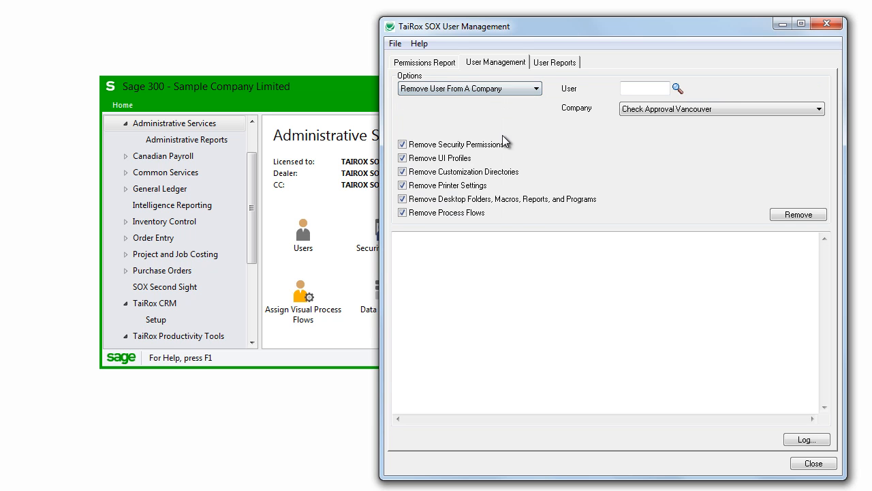
click(676, 89)
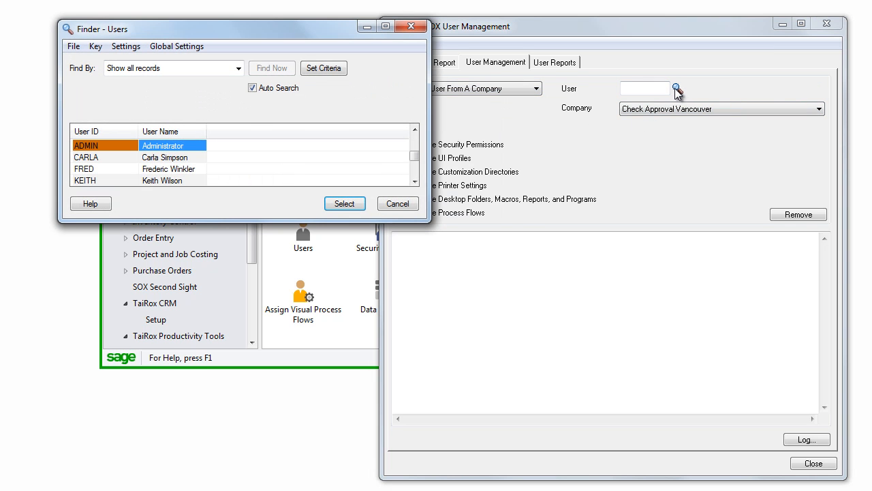
double_click(128, 158)
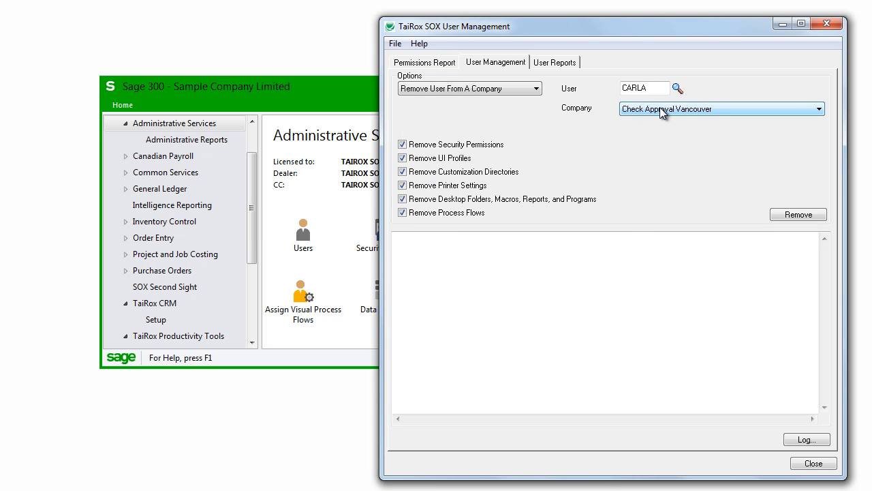
click(661, 109)
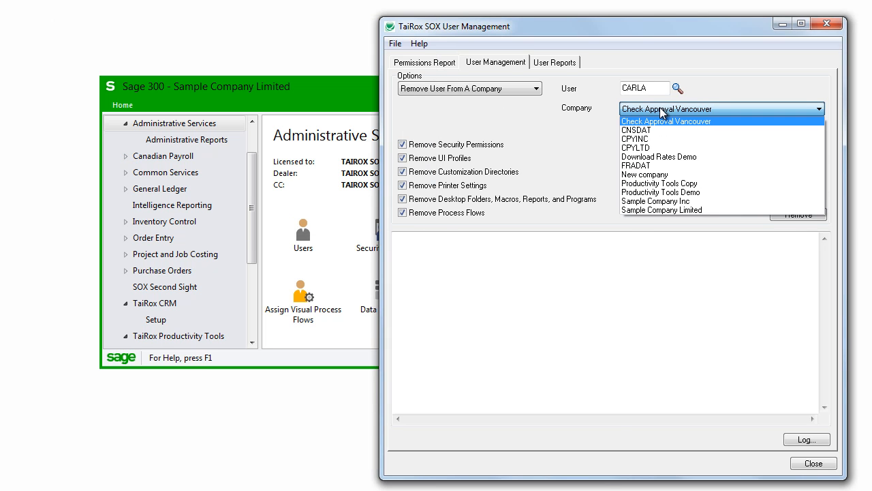
click(686, 210)
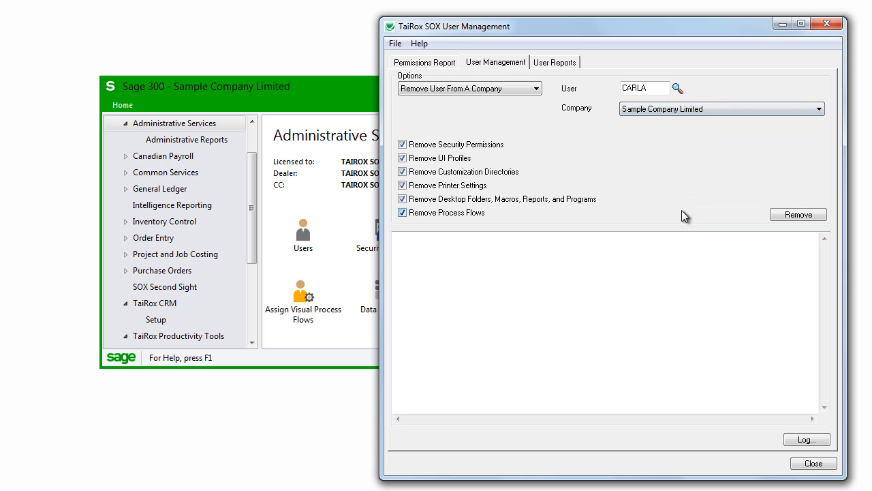
click(781, 215)
click(637, 372)
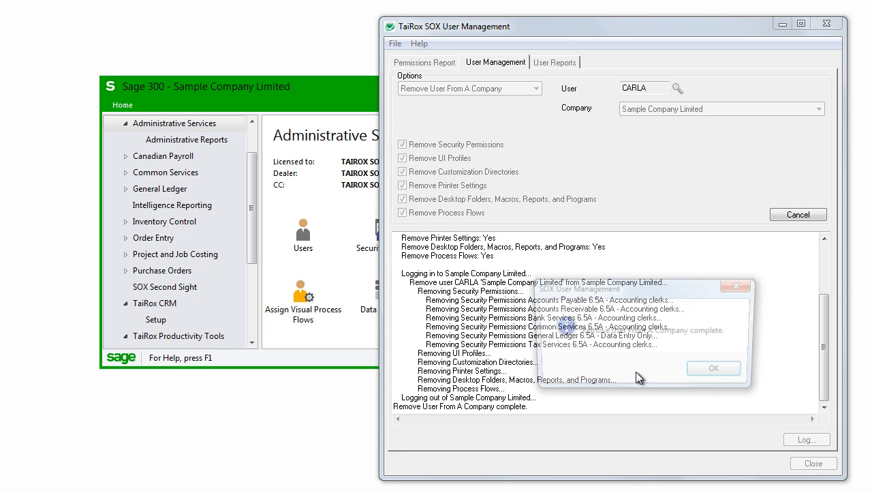
click(713, 368)
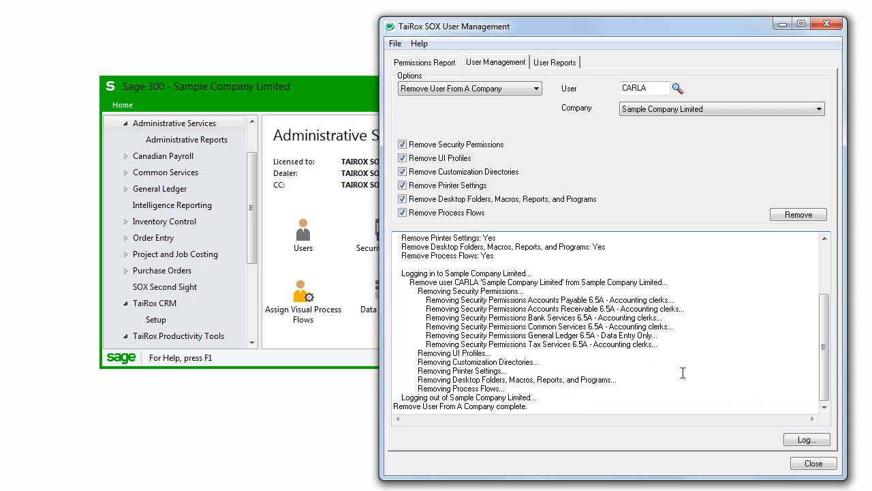
Step: Load the permissions report for Sample Company Limited, check the removed user's column across the Accounts Payable permissions, and close SOX User Management
click(446, 64)
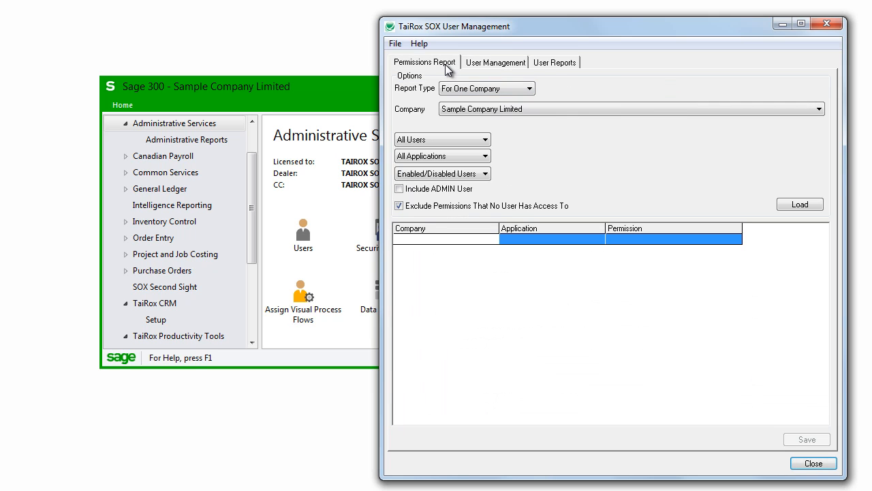
click(799, 203)
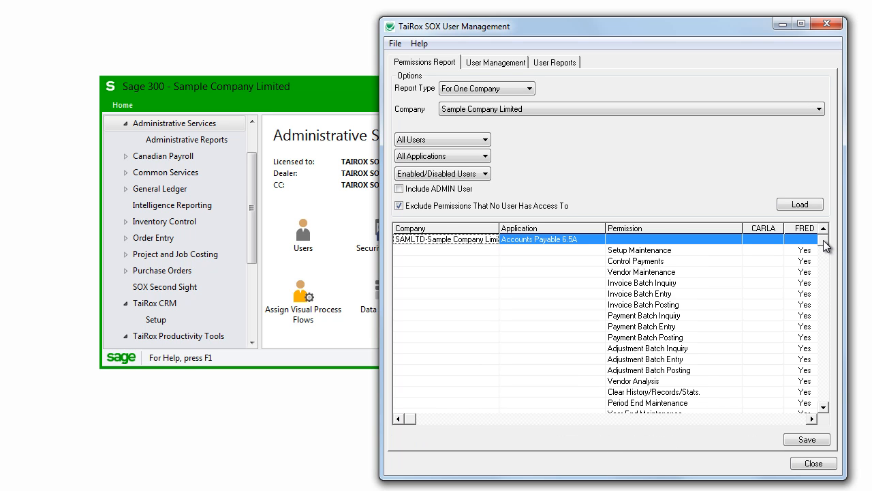
drag(823, 246, 822, 255)
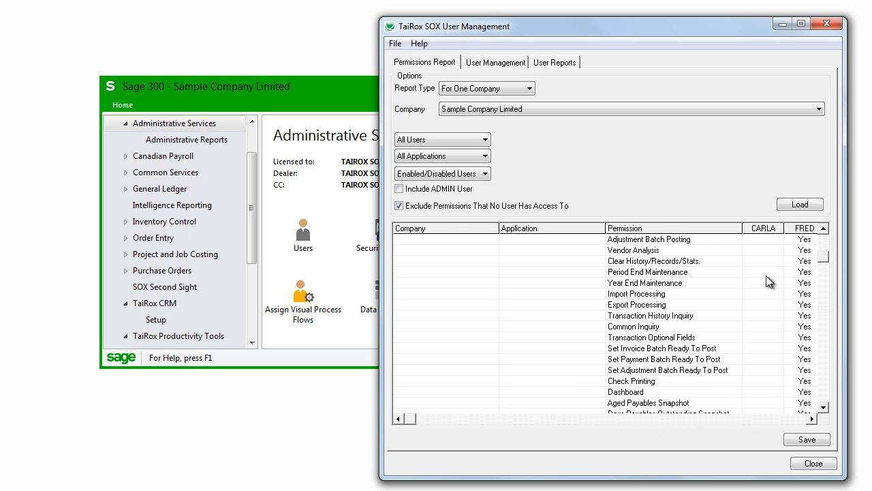
scroll(769, 293, up, 2)
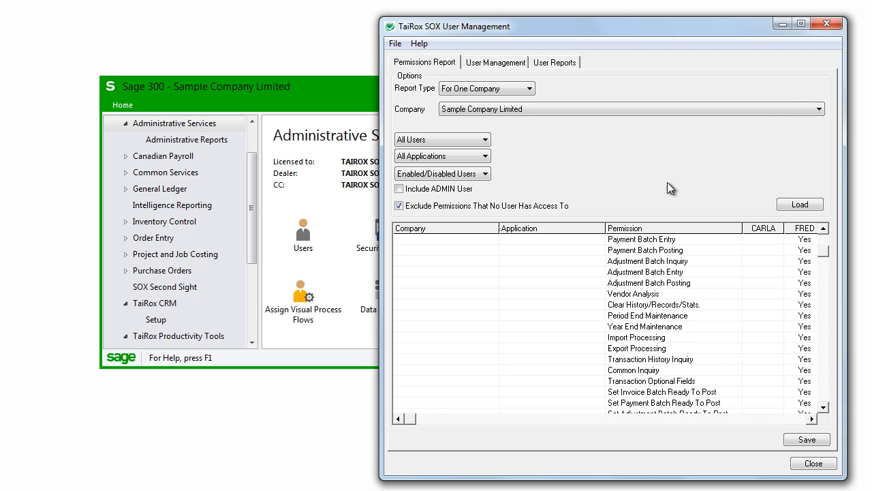
click(825, 24)
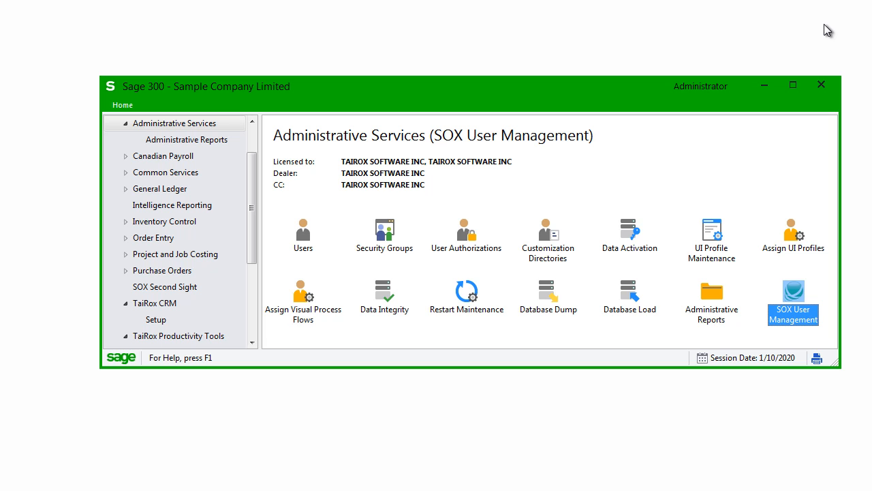